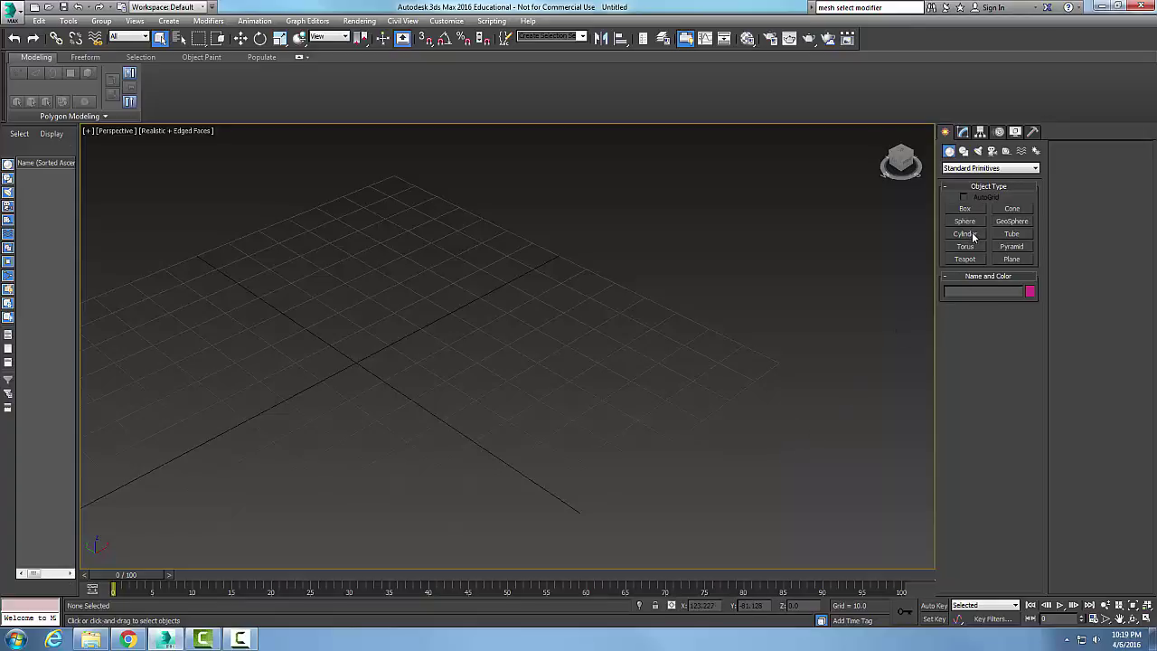
# Step: Create a pink cylinder of radius 22.293 and height 64.961, and show its Modify settings
pyautogui.click(965, 234)
pyautogui.moveTo(458, 361); pyautogui.dragTo(547, 358)
pyautogui.moveTo(527, 179); pyautogui.dragTo(516, 299, button='middle')
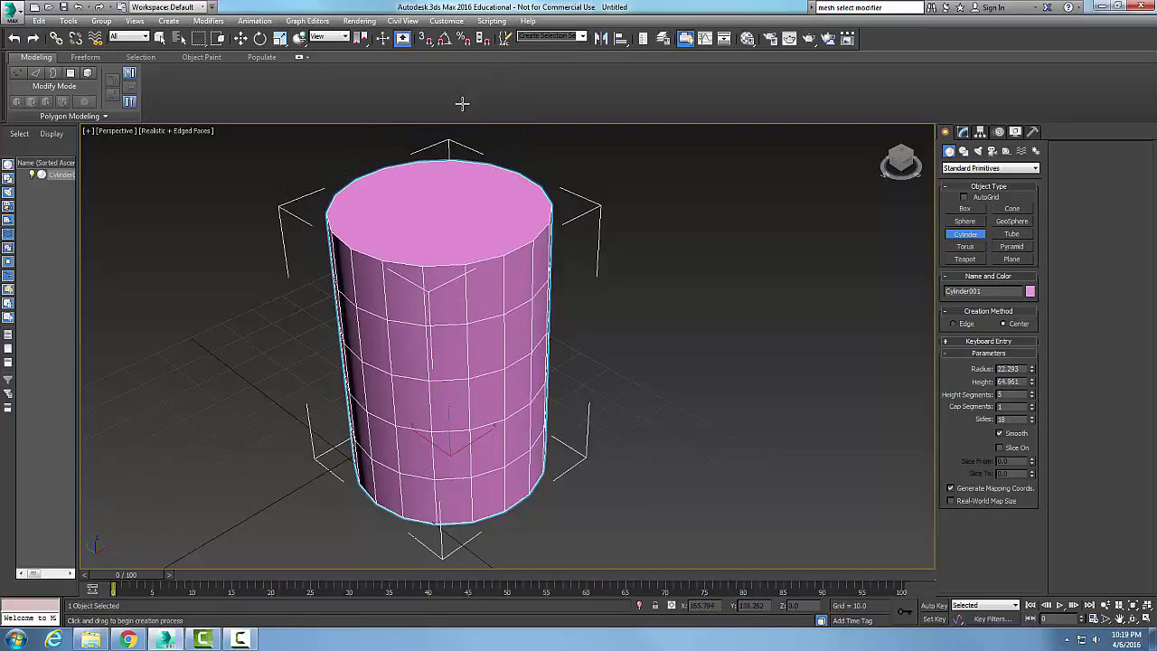
pyautogui.moveTo(664, 299); pyautogui.dragTo(726, 286, button='middle')
pyautogui.click(733, 325)
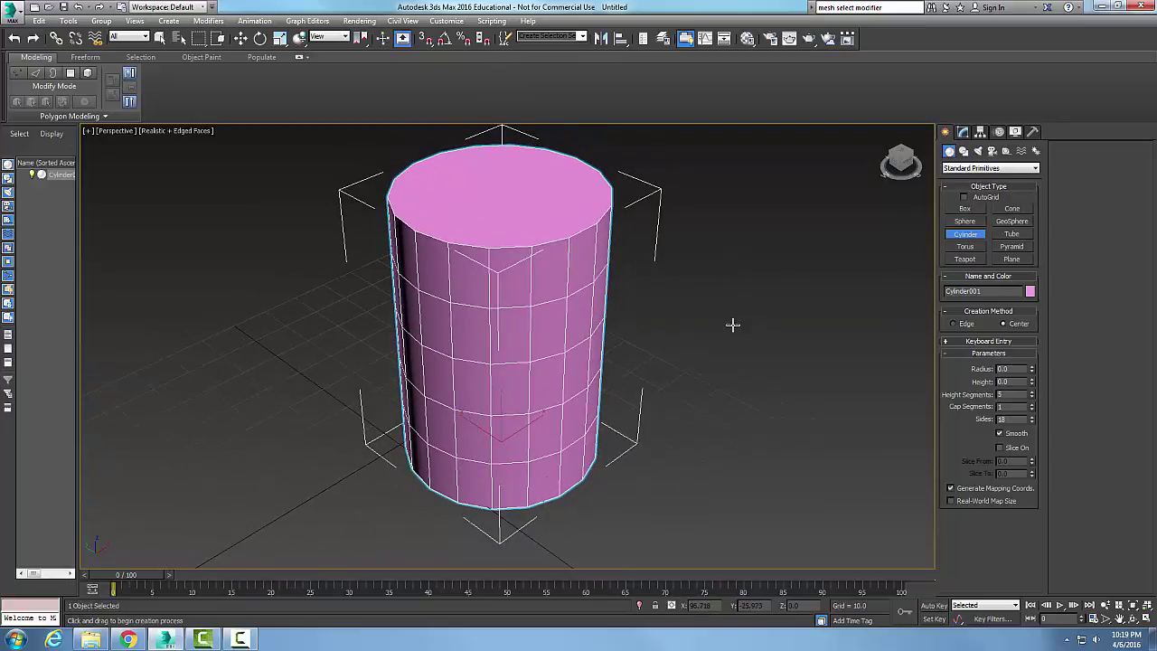
pyautogui.click(530, 322)
pyautogui.click(964, 132)
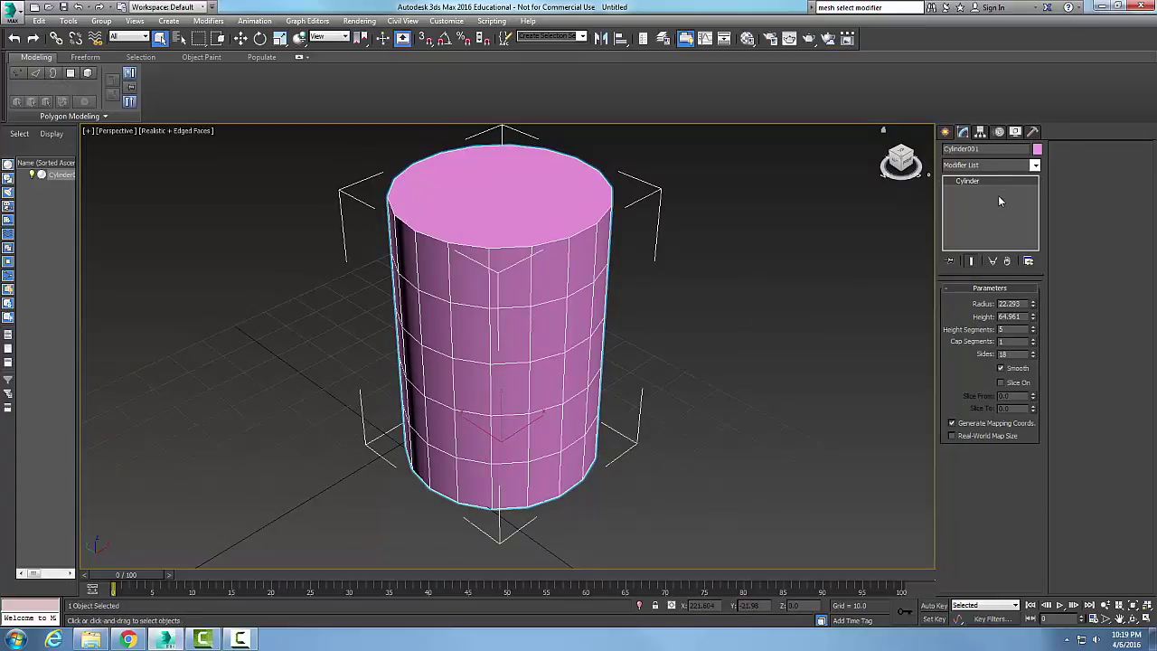
# Step: Apply a Melt modifier to Cylinder001 and give it a Melt Amount of 40
pyautogui.click(1035, 166)
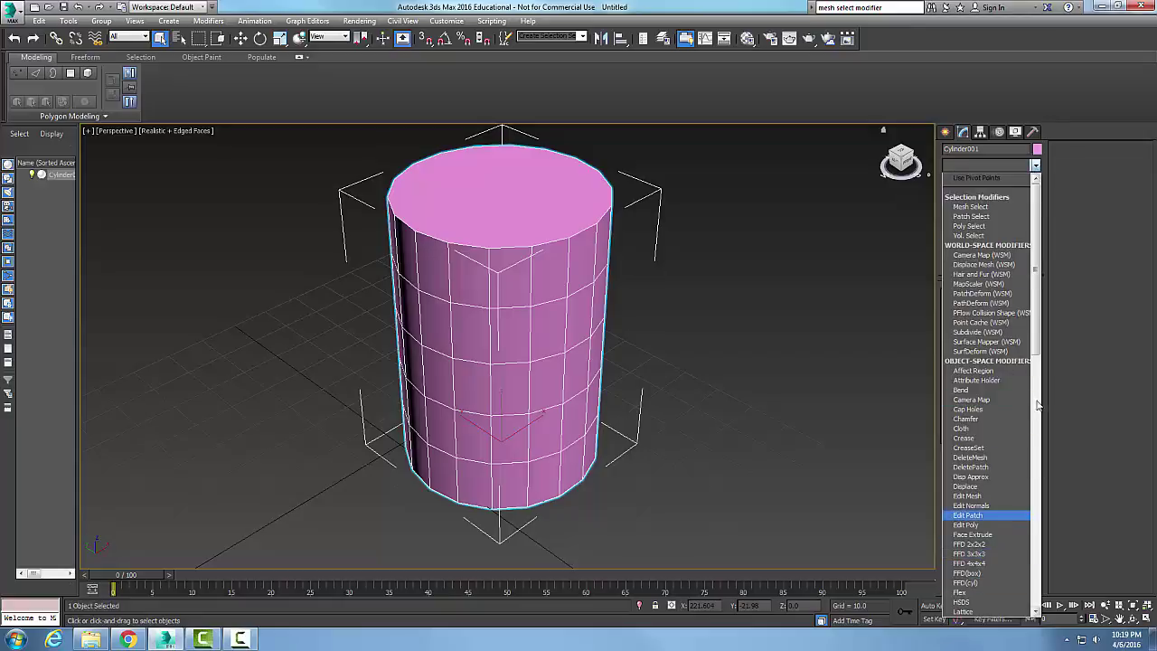
pyautogui.scroll(-8, 994, 380)
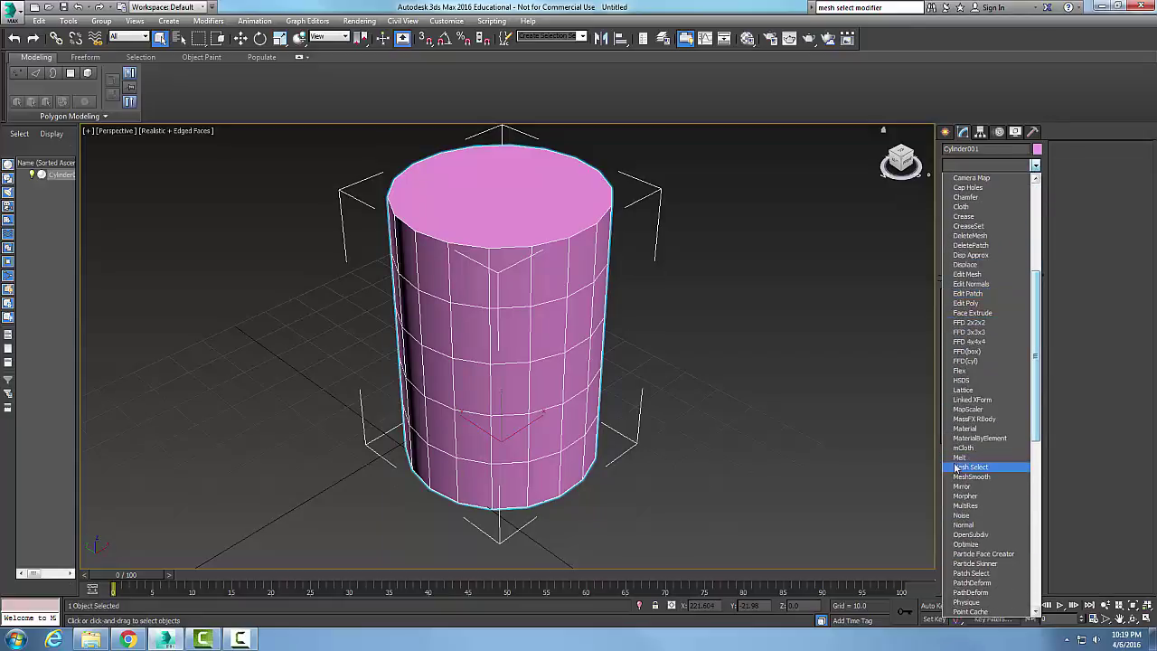
pyautogui.click(959, 459)
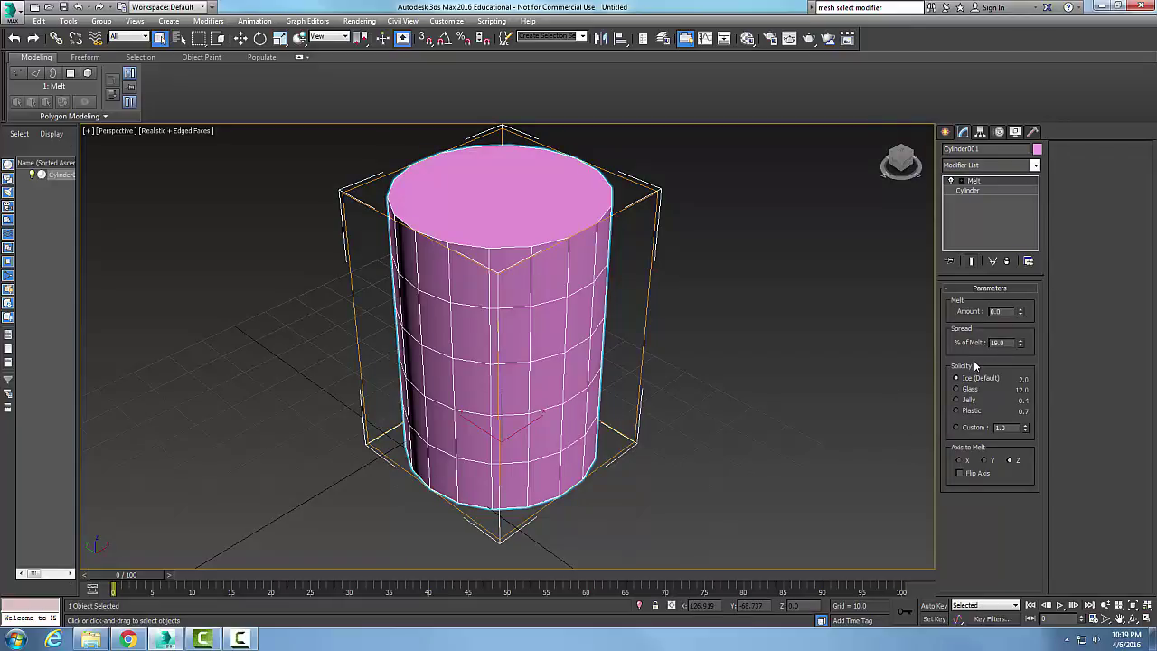
pyautogui.doubleClick(994, 311)
pyautogui.write('40')
pyautogui.press('Return')
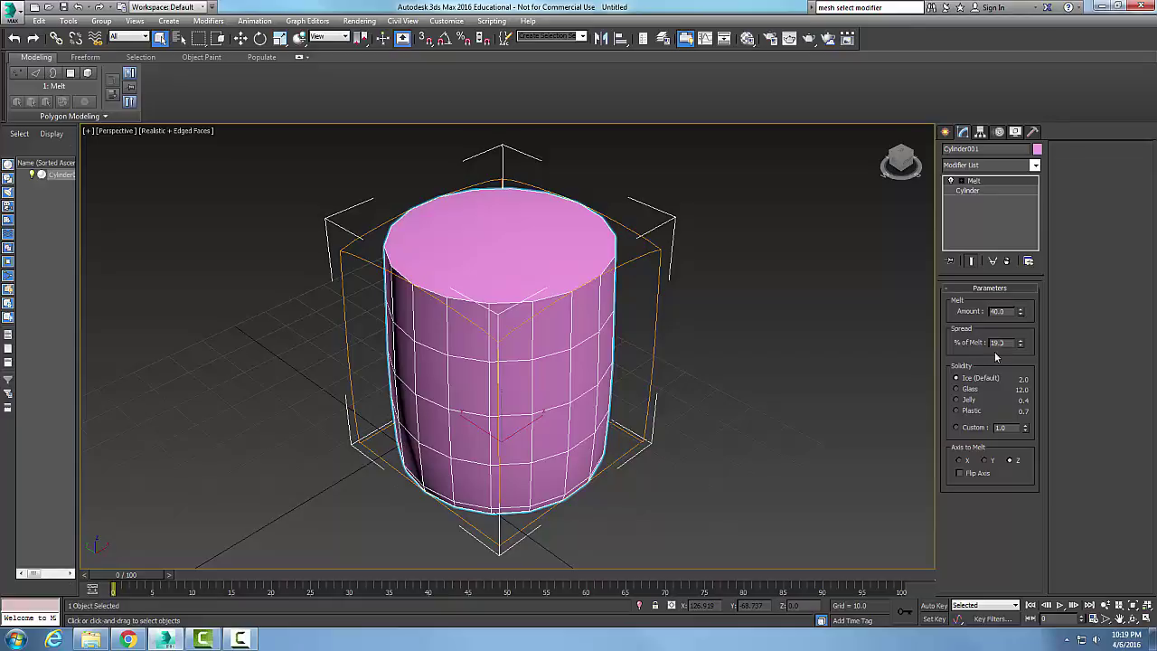
# Step: Raise the Melt Amount to 60
pyautogui.moveTo(1007, 312); pyautogui.dragTo(981, 311)
pyautogui.write('60')
pyautogui.press('Return')
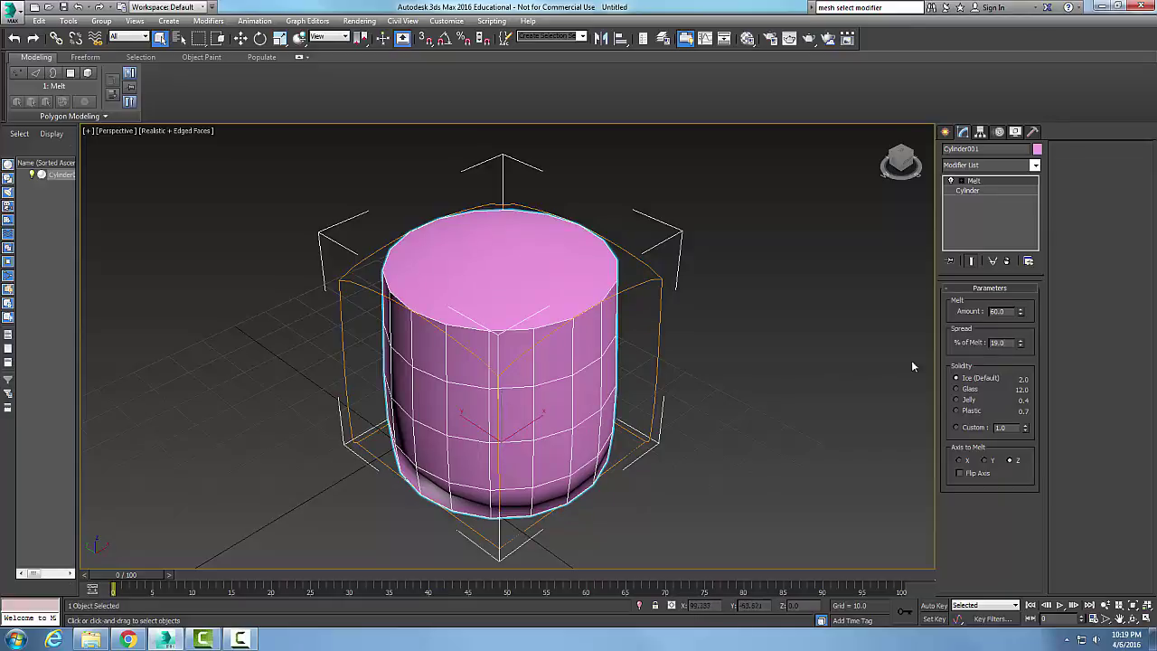
# Step: Try % of Melt values of 50 and 75, settling on 20 percent
pyautogui.doubleClick(1003, 342)
pyautogui.write('50')
pyautogui.press('Return')
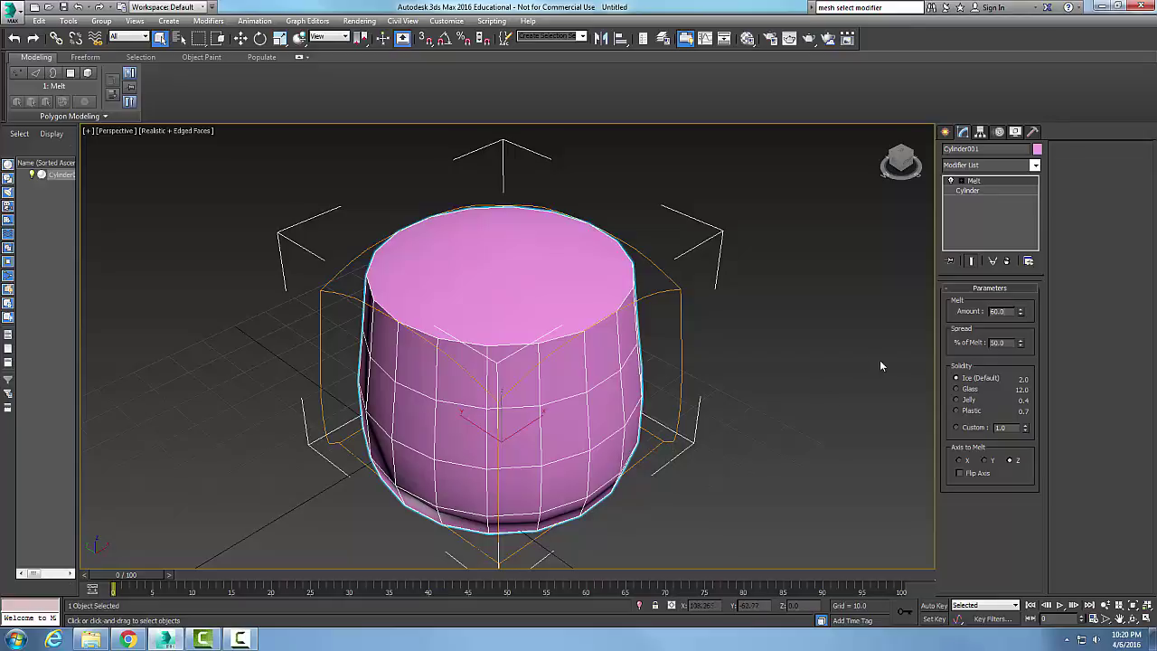
pyautogui.doubleClick(997, 343)
pyautogui.write('75')
pyautogui.press('Return')
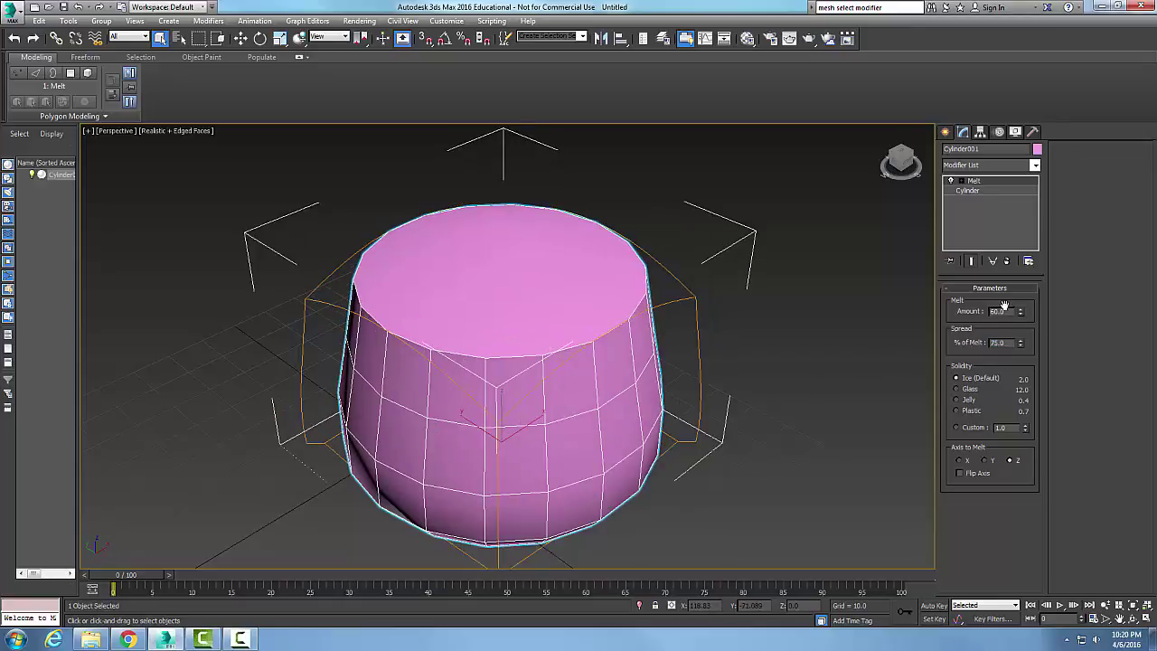
pyautogui.doubleClick(997, 343)
pyautogui.write('20')
pyautogui.press('Return')
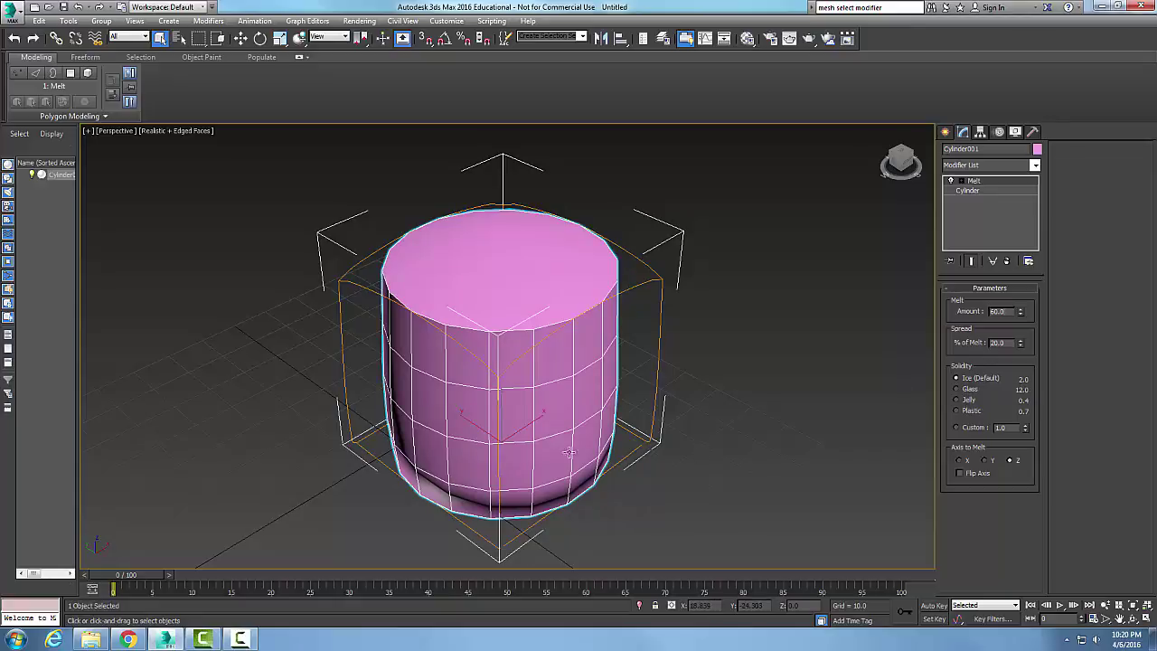
# Step: Compare Glass, Jelly and Plastic melt solidity, ending on Glass (12.0)
pyautogui.click(957, 389)
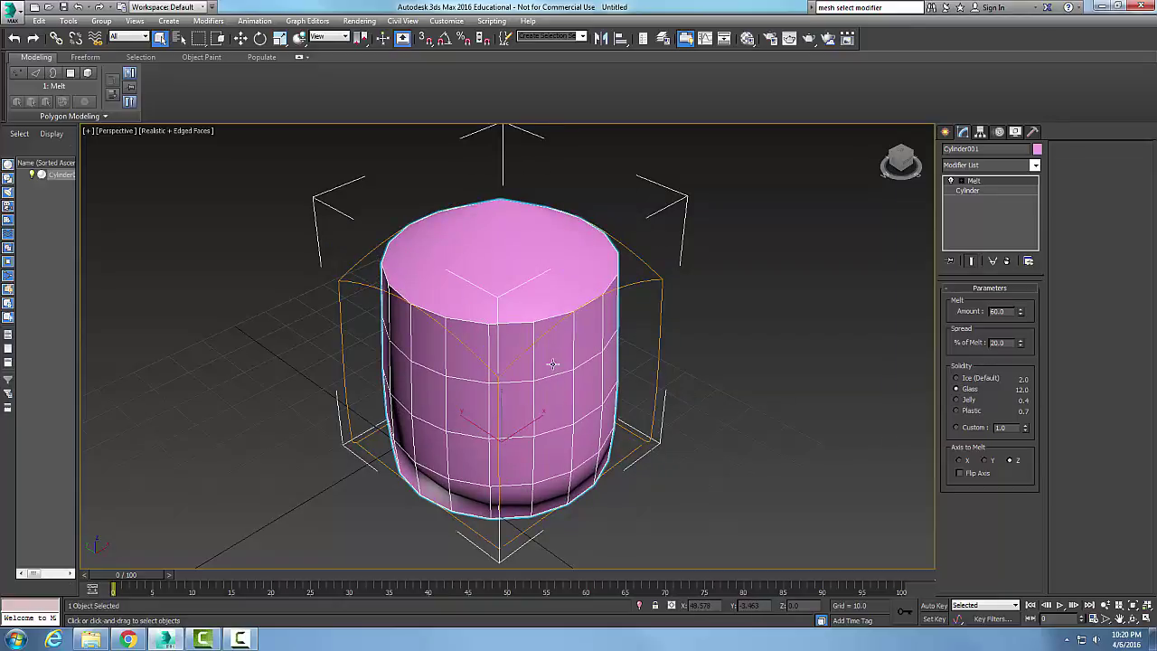
pyautogui.click(957, 400)
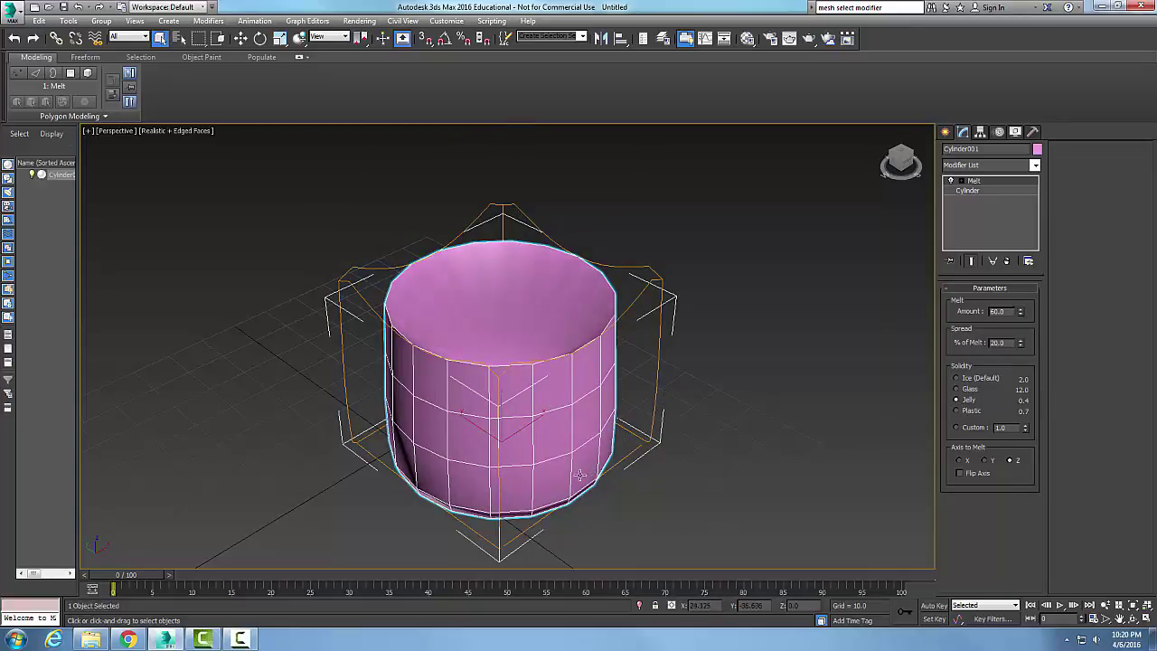
pyautogui.click(958, 411)
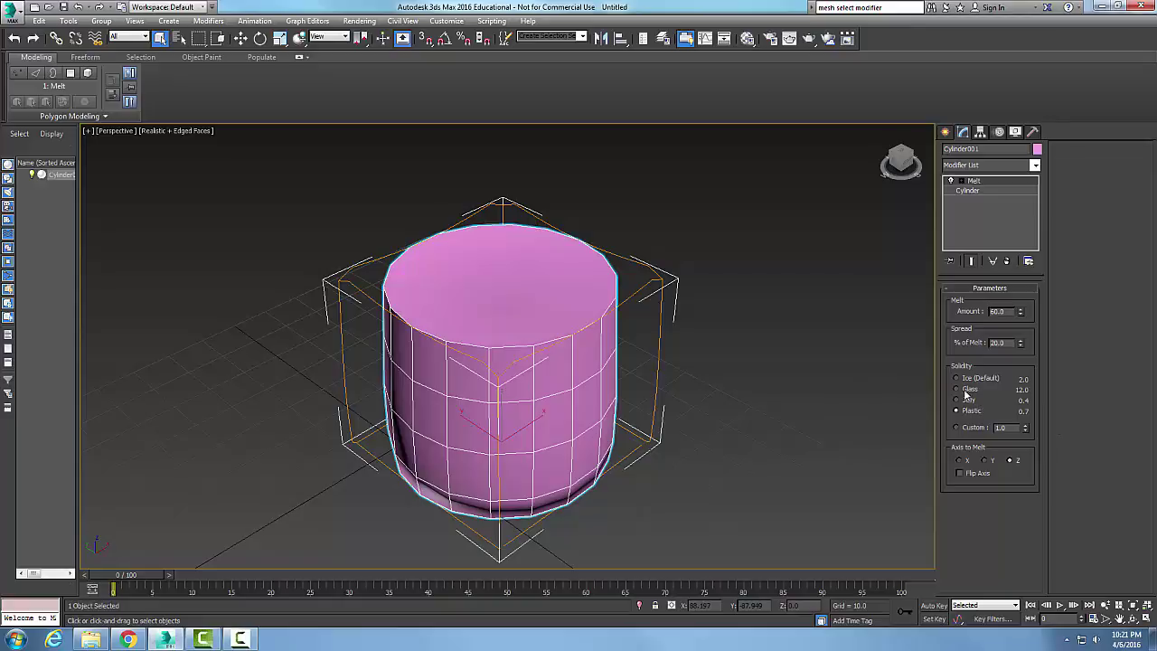
pyautogui.click(956, 389)
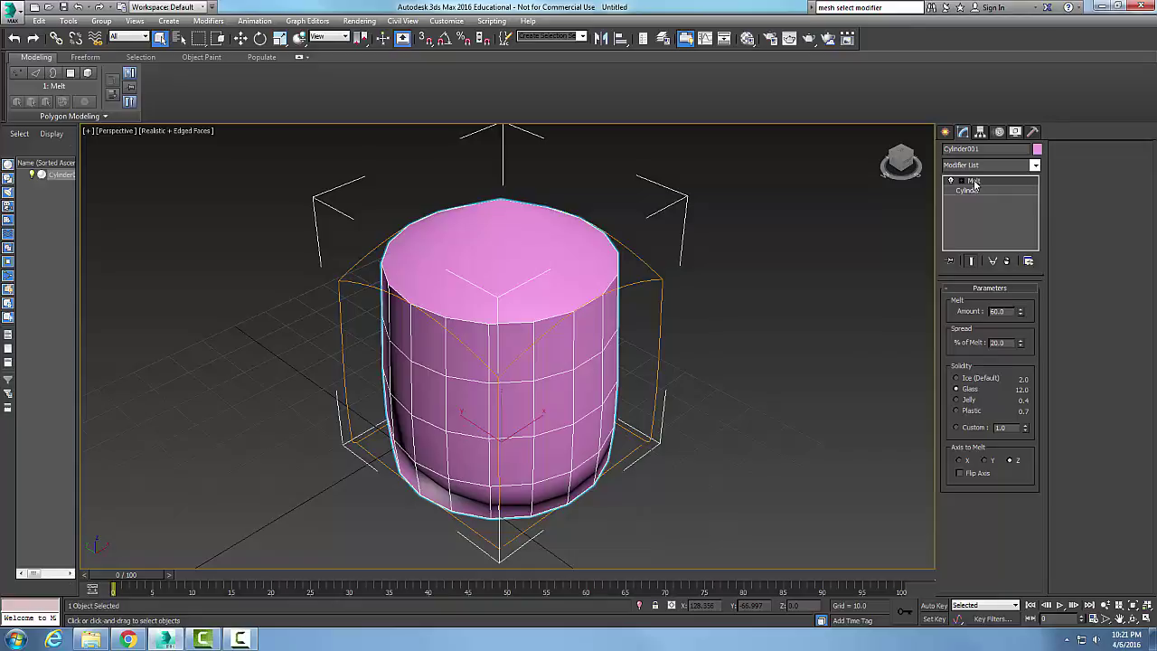
# Step: Try a Melt Amount of 100, then settle on 20
pyautogui.doubleClick(998, 311)
pyautogui.write('100')
pyautogui.press('Tab')
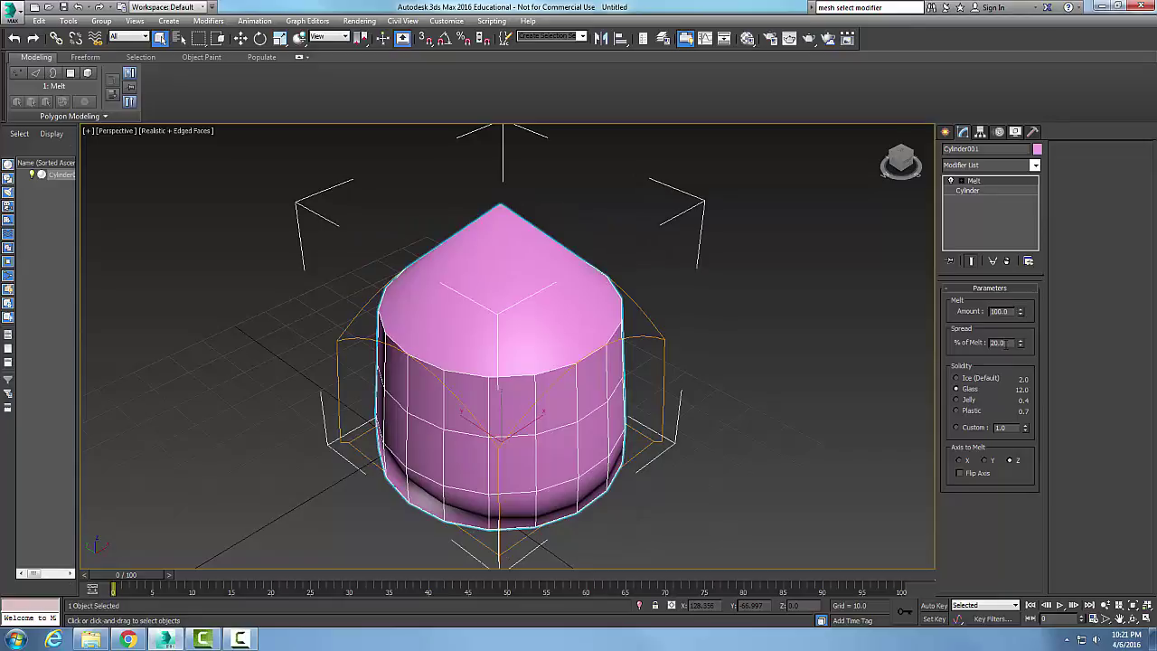
pyautogui.doubleClick(999, 311)
pyautogui.write('20')
pyautogui.click(999, 342)
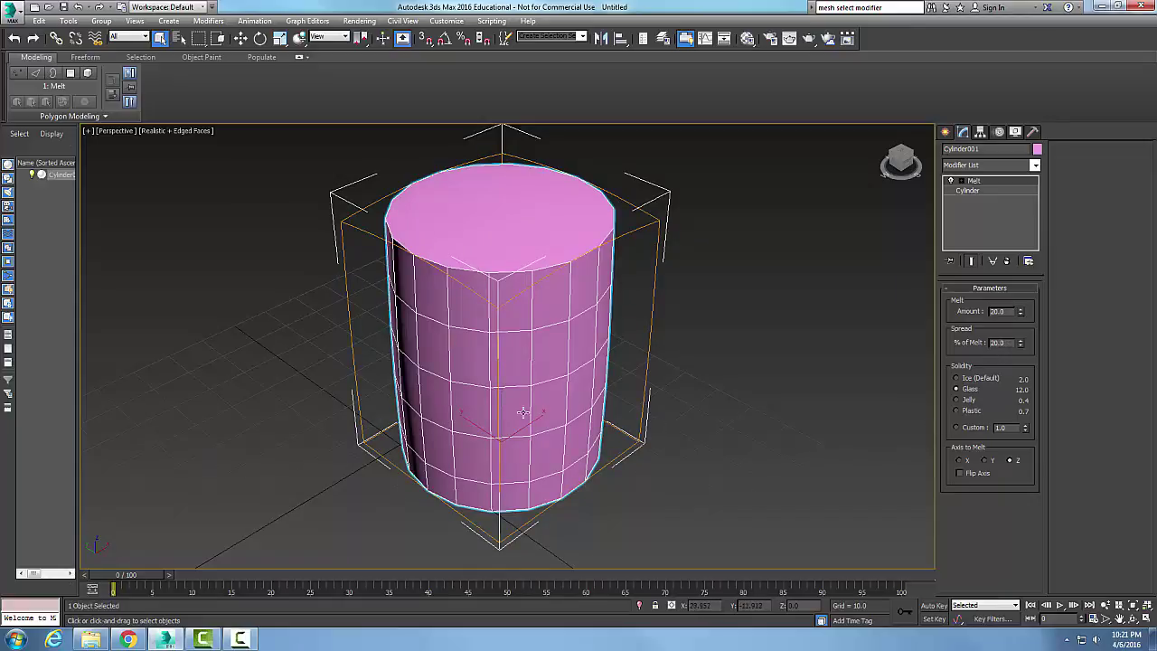
# Step: Set the % of Melt to 50, then to 80 percent
pyautogui.click(1005, 342)
pyautogui.write('50')
pyautogui.press('Return')
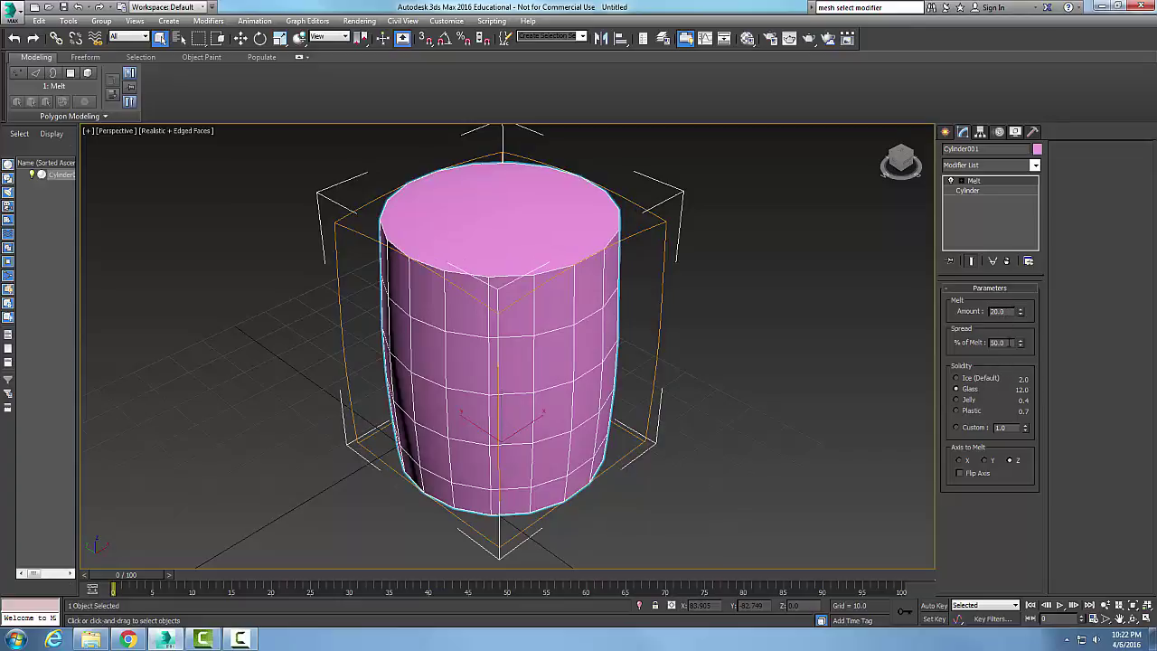
pyautogui.moveTo(1007, 342); pyautogui.dragTo(977, 342)
pyautogui.write('80')
pyautogui.press('Return')
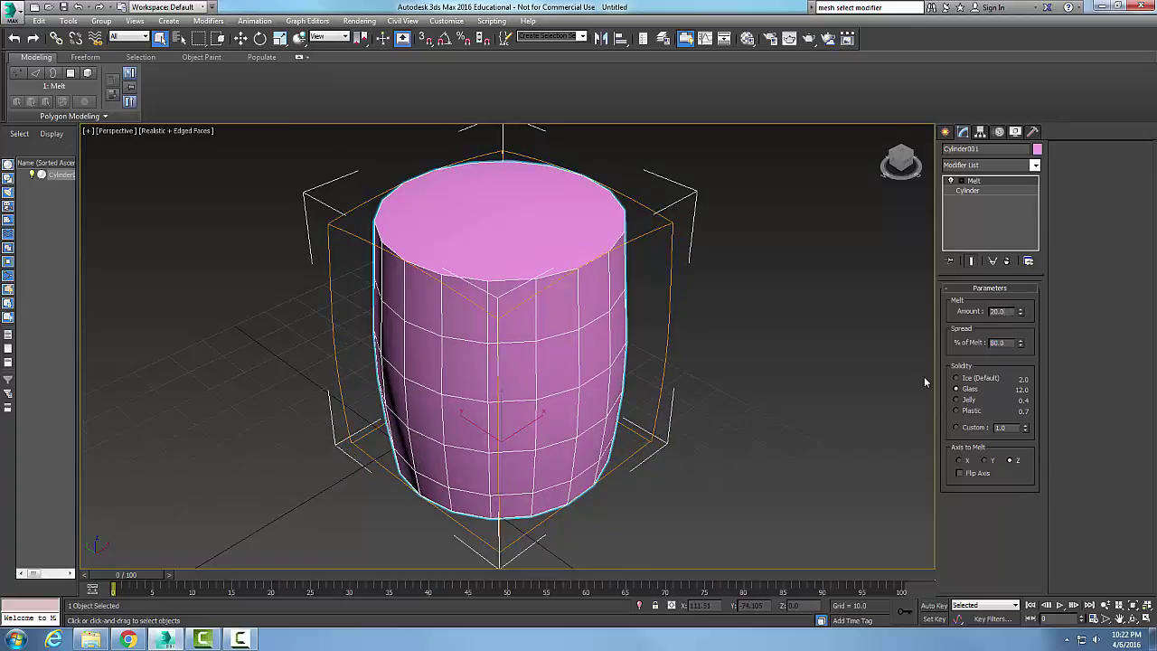
# Step: Increase the Melt Amount to 80, collapsing the cylinder into a squat mound
pyautogui.doubleClick(998, 310)
pyautogui.write('80')
pyautogui.press('Return')
pyautogui.click(1009, 342)
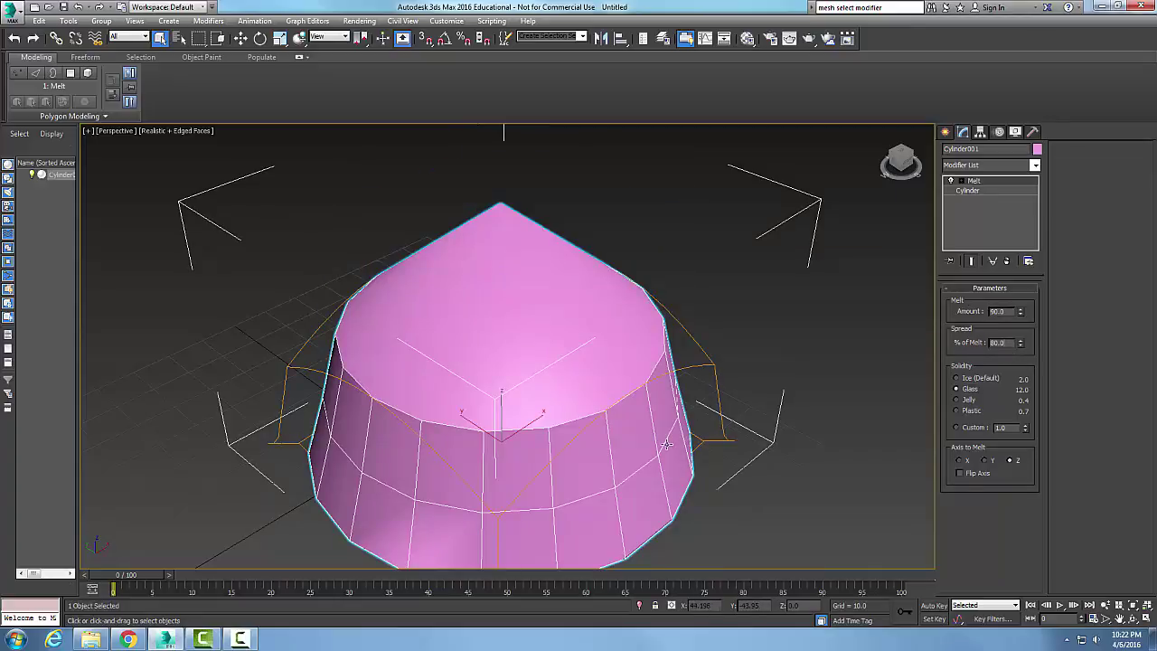